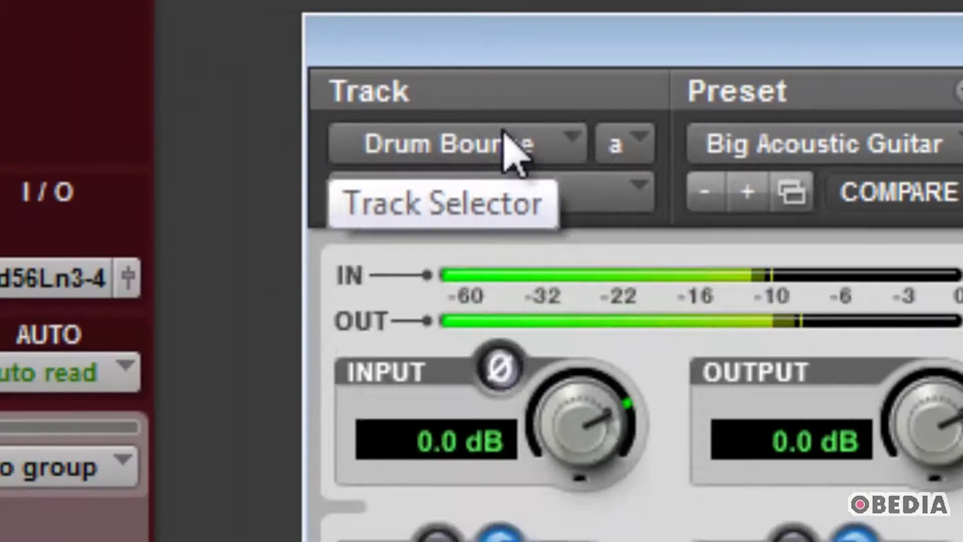
Show the Bass, Keys and Clean Gtr_MIC(Take2) plug-ins in the window, then return to Drum Bounce.
click(524, 273)
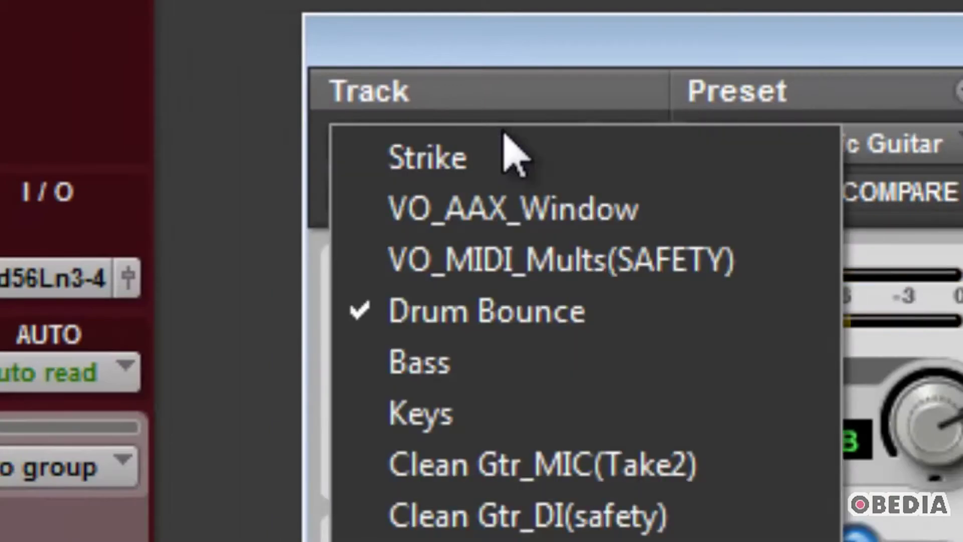
click(515, 376)
click(529, 125)
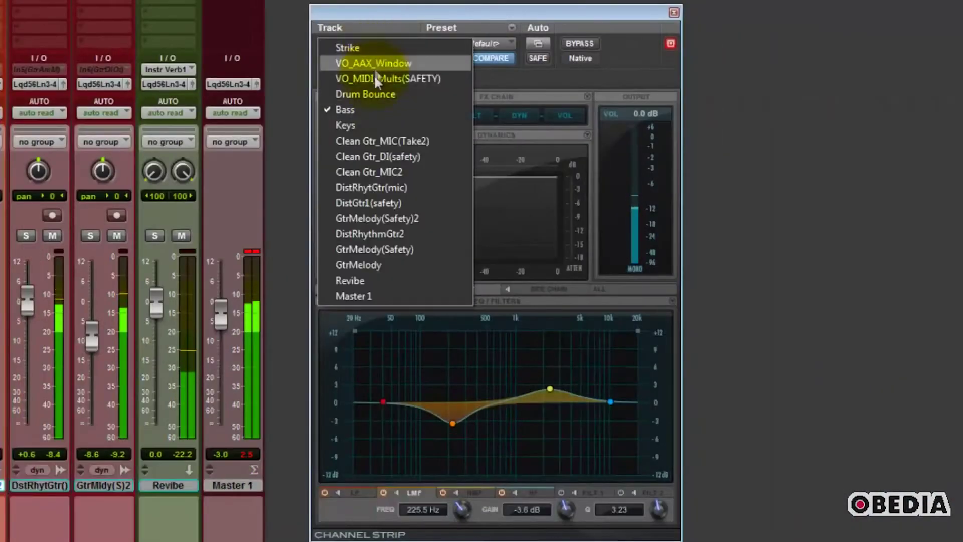
click(365, 126)
click(368, 43)
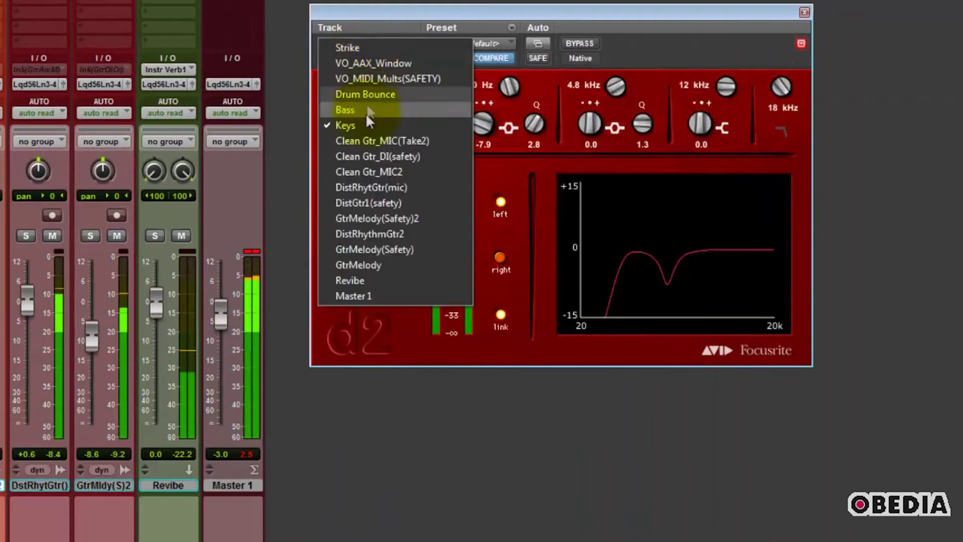
click(360, 141)
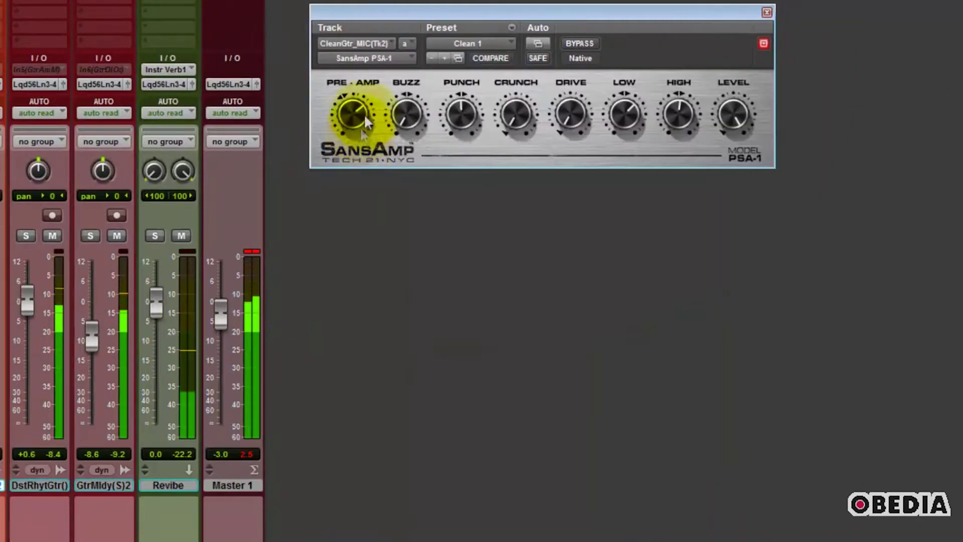
click(360, 43)
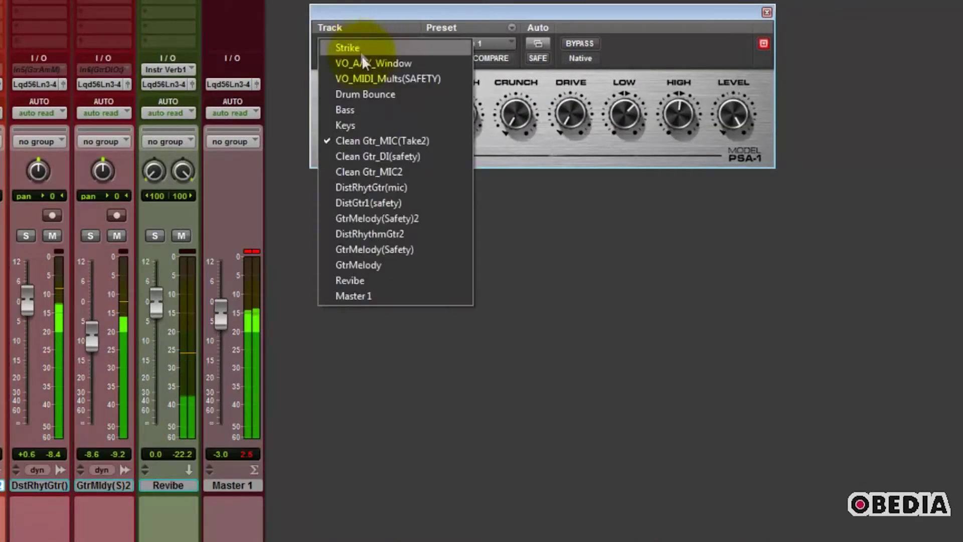
click(362, 95)
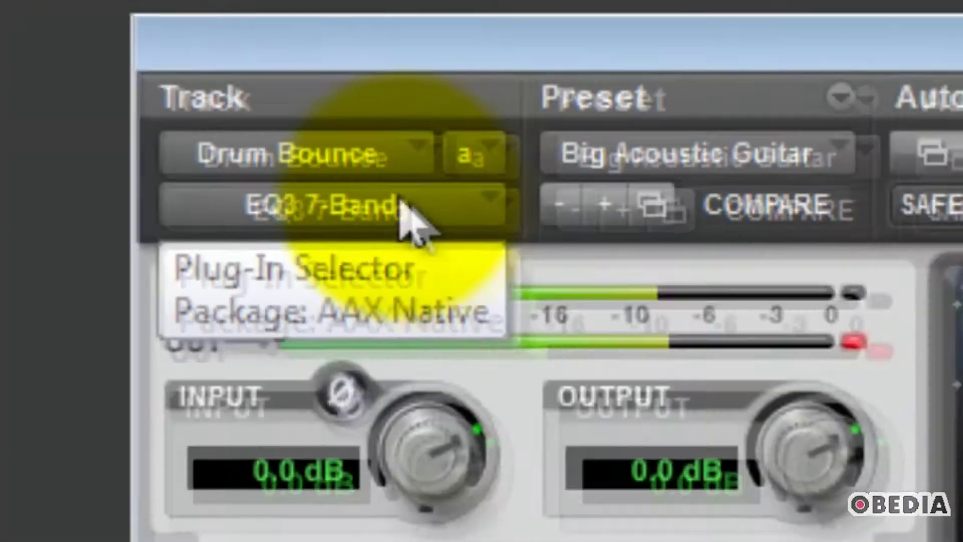
Replace Drum Bounce's EQ3 with the Channel Strip plug-in from the EQ category.
click(507, 248)
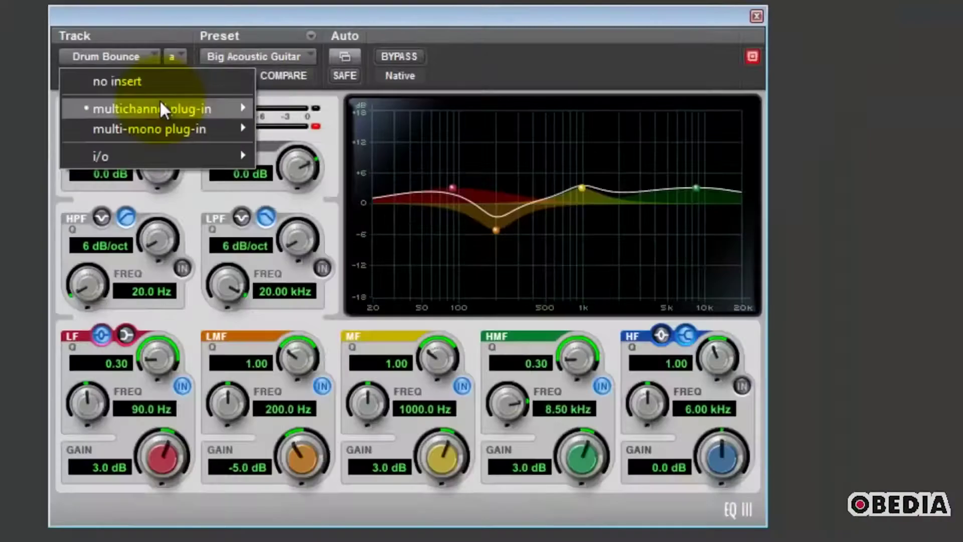
mouse_move(248, 108)
mouse_move(326, 109)
click(526, 126)
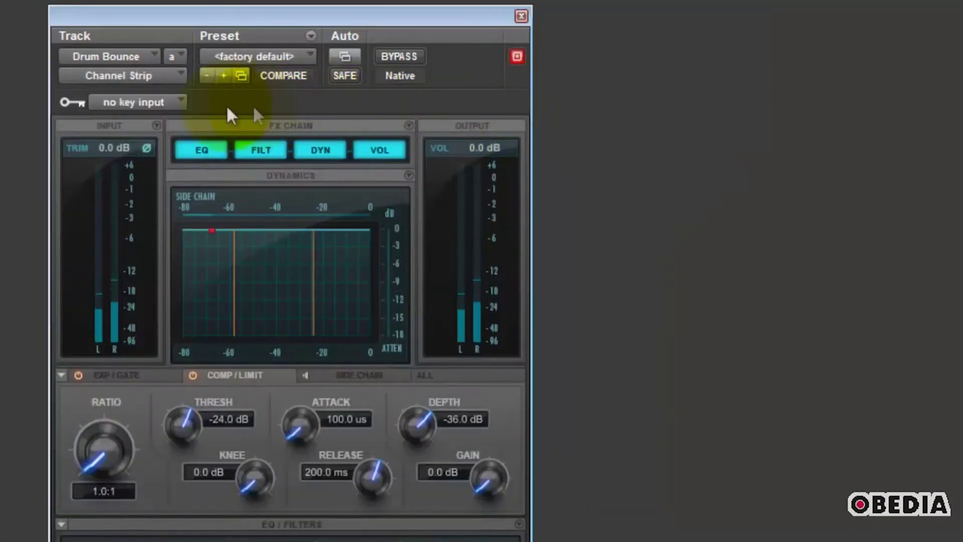
Swap Channel Strip for AIR Kill EQ, then bring up the EQ plug-in list again.
click(119, 76)
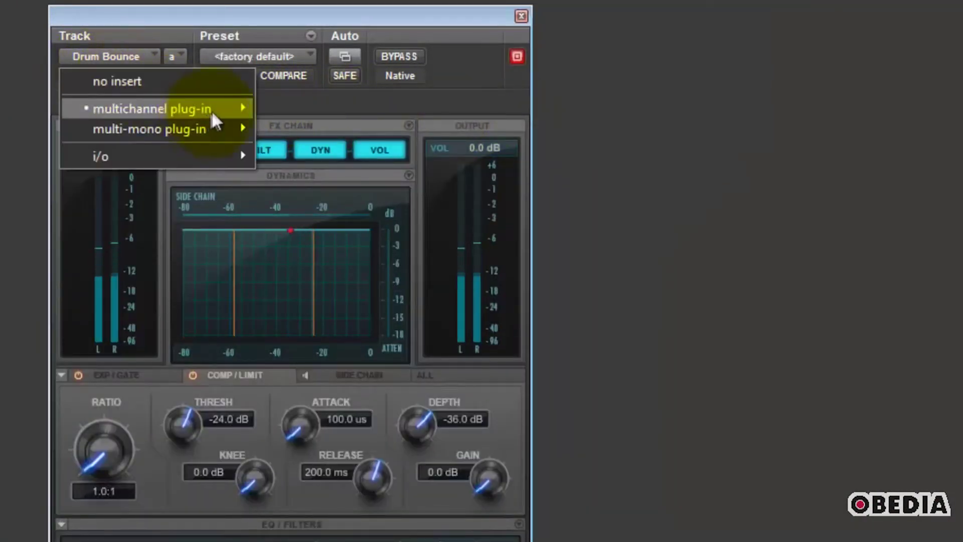
mouse_move(220, 108)
mouse_move(331, 111)
click(489, 110)
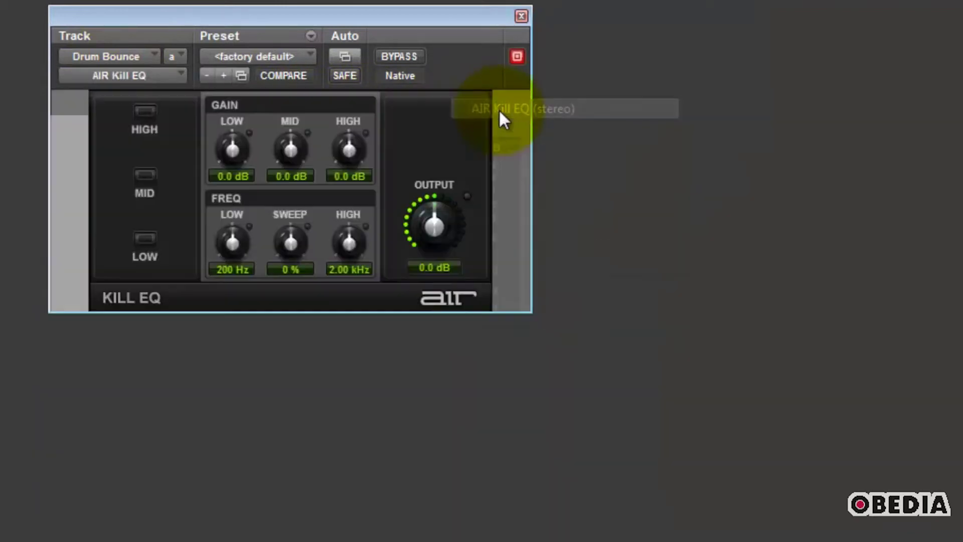
click(121, 76)
mouse_move(201, 108)
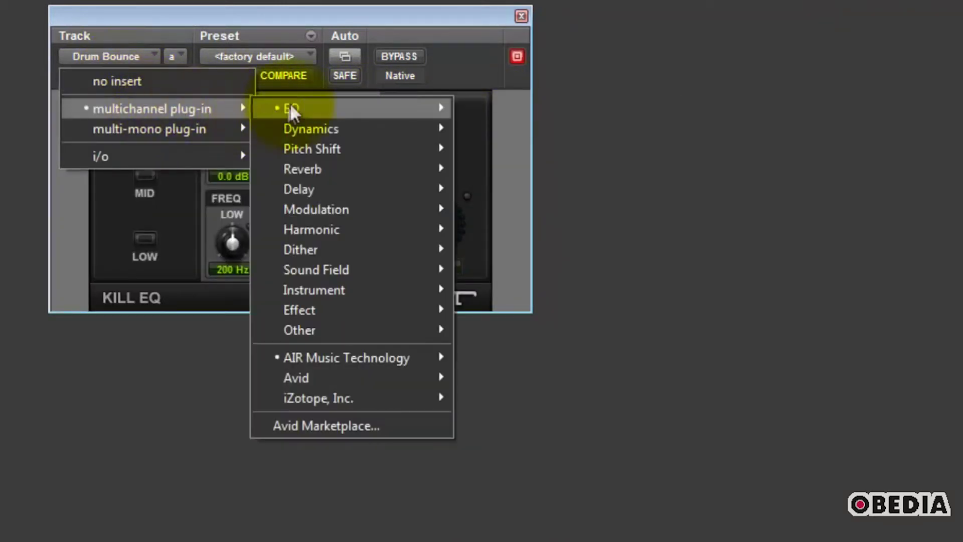
mouse_move(440, 109)
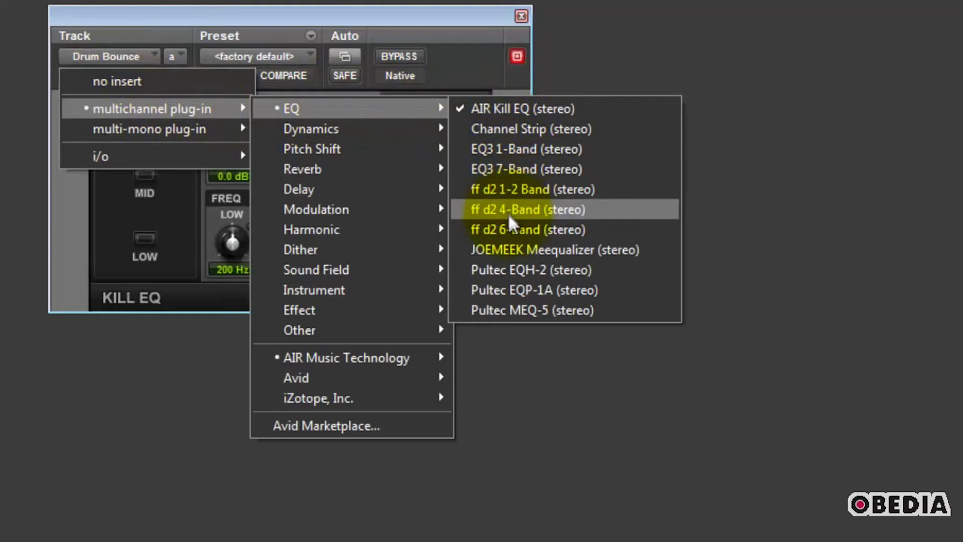
Load EQ3 7-Band on insert a, view inserts b (JOEMEEK) and c (Tel-Ray Delay), then return to a.
click(507, 169)
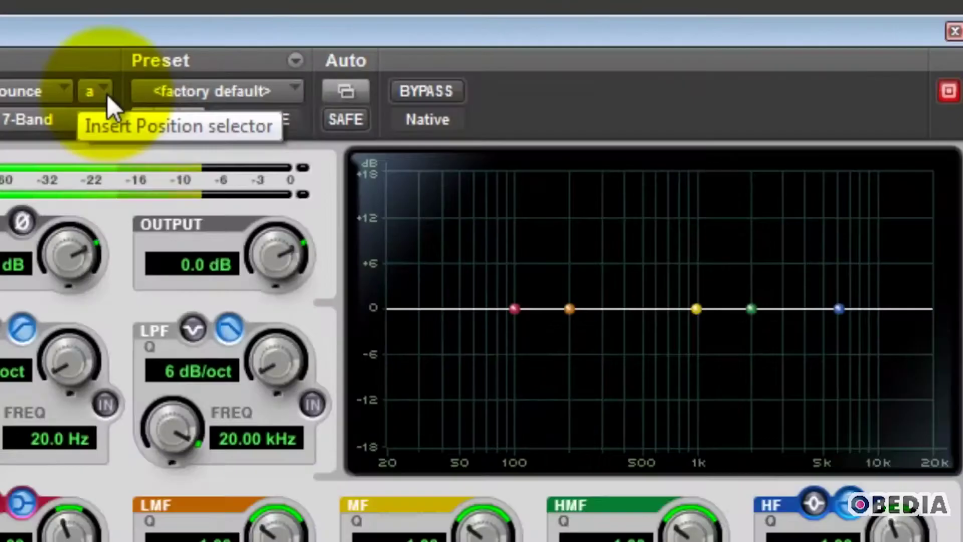
click(398, 348)
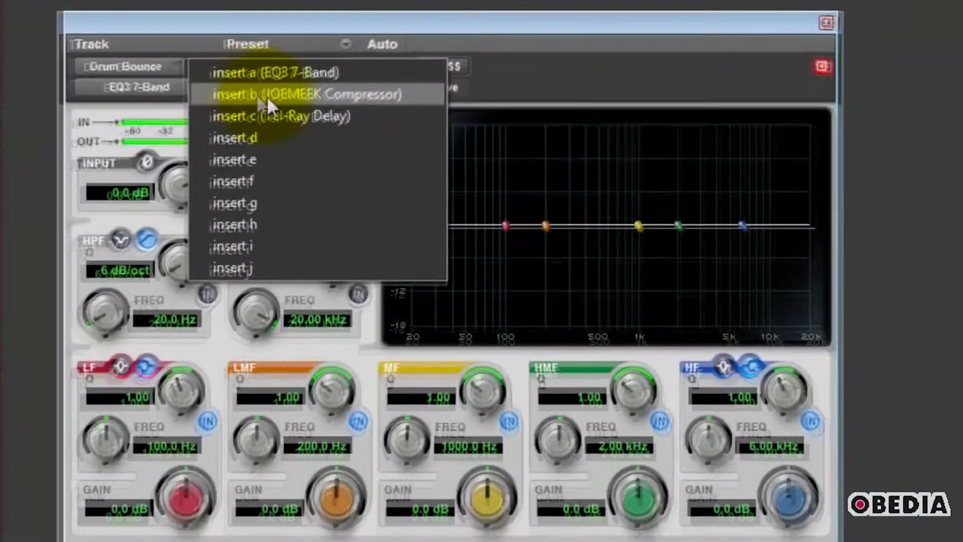
click(178, 129)
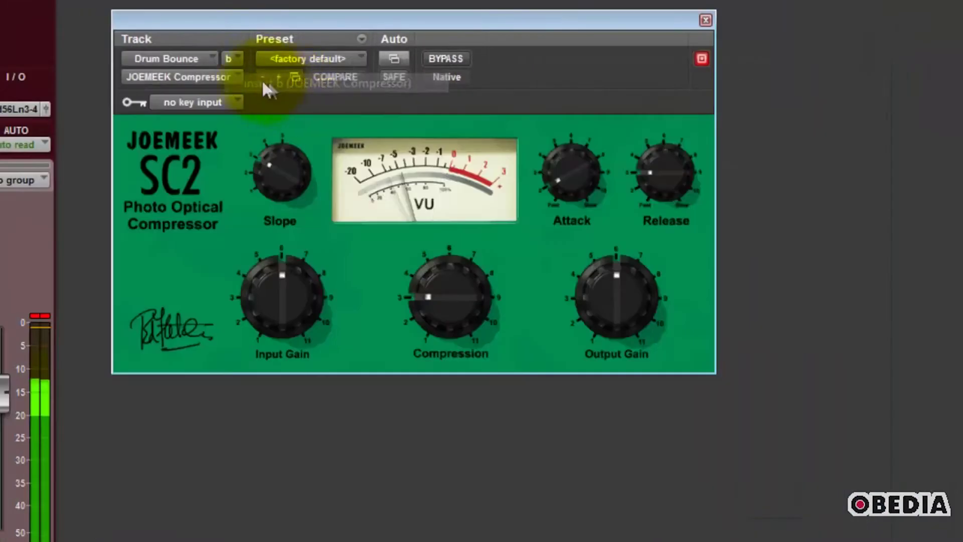
click(236, 57)
click(274, 100)
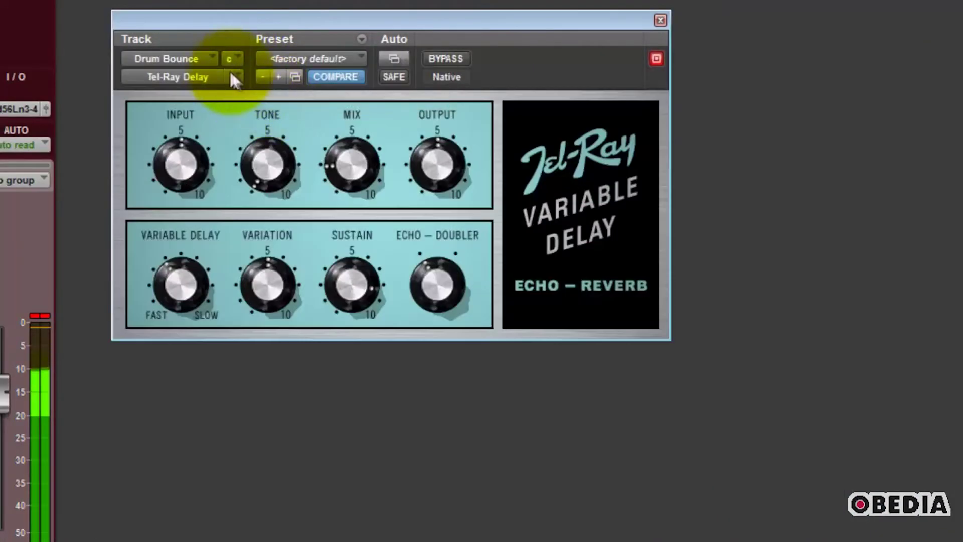
click(228, 59)
click(244, 65)
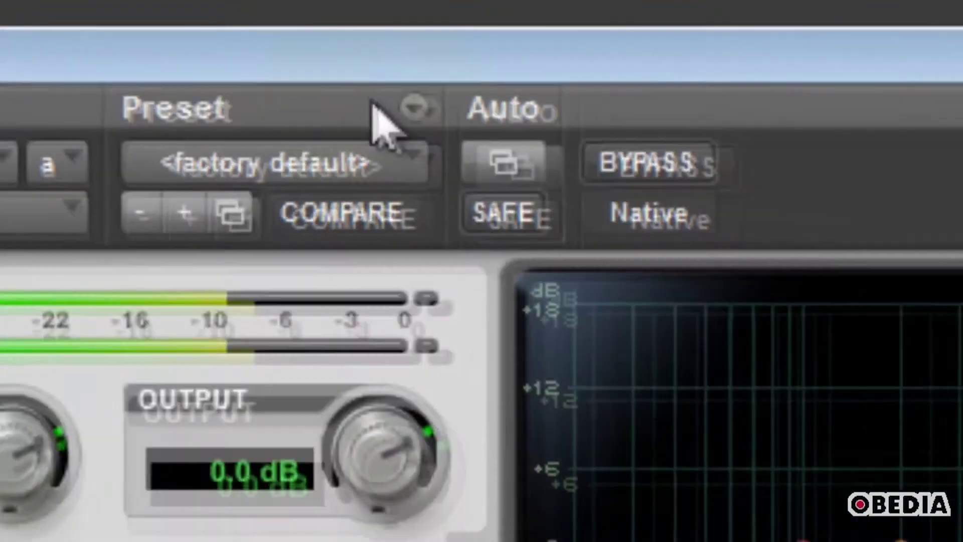
click(769, 199)
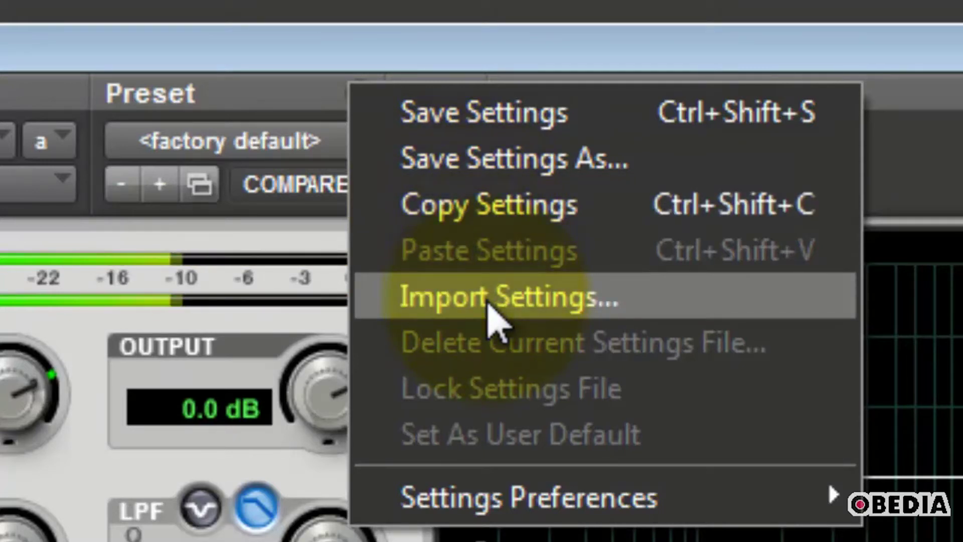
click(274, 59)
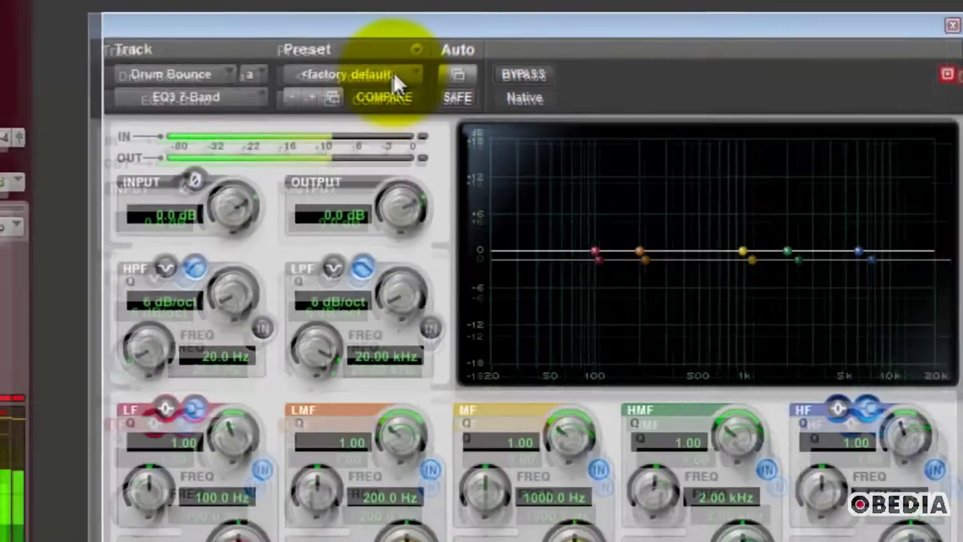
Open the EQ3 preset library and browse folders such as Acoustic Piano and DJ.
click(393, 71)
mouse_move(398, 76)
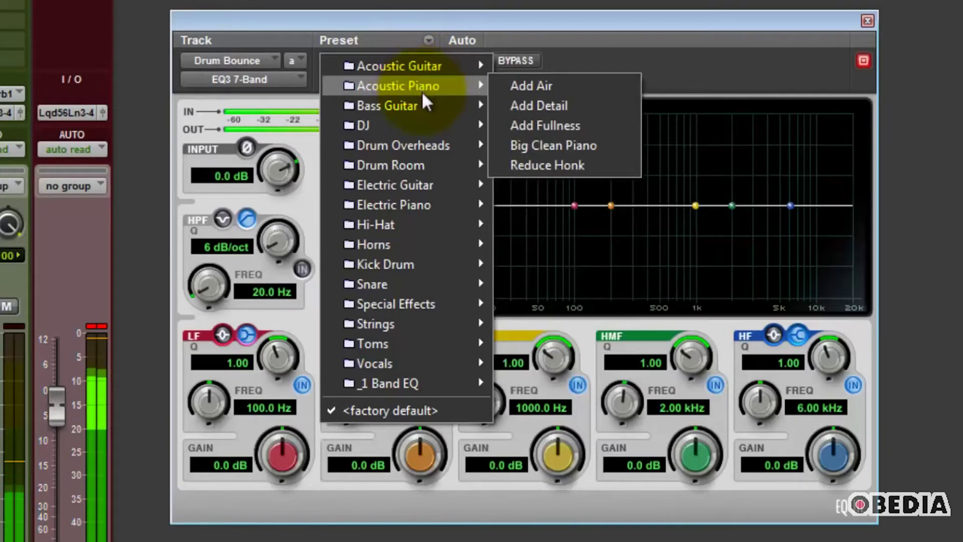
mouse_move(425, 104)
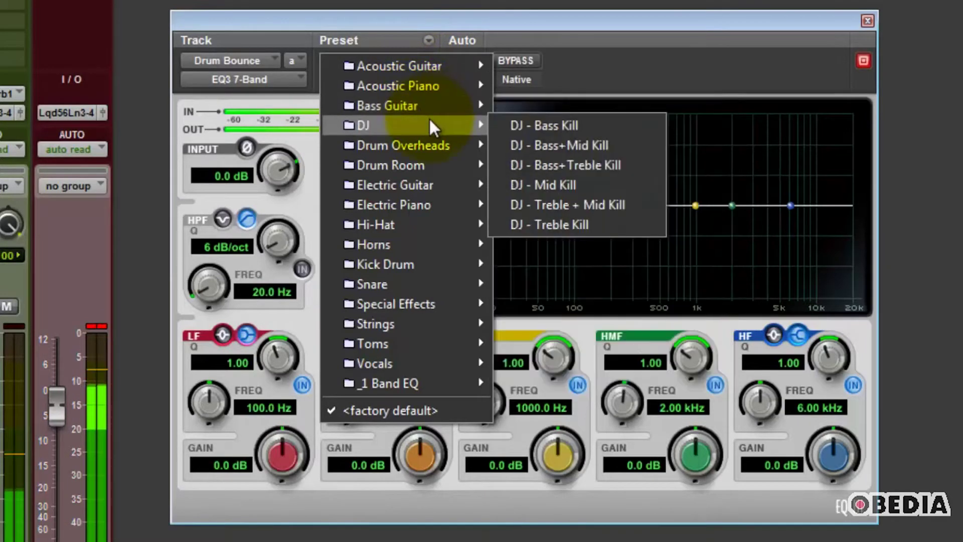
mouse_move(432, 140)
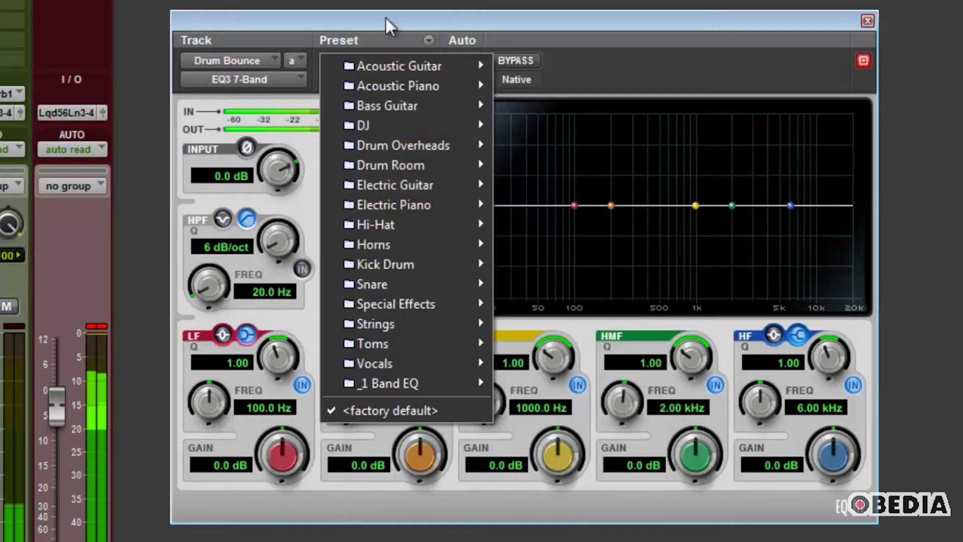
Close the library and step through acoustic guitar presets from Add Dimension to Guitar Acoustic 7Band.
click(385, 19)
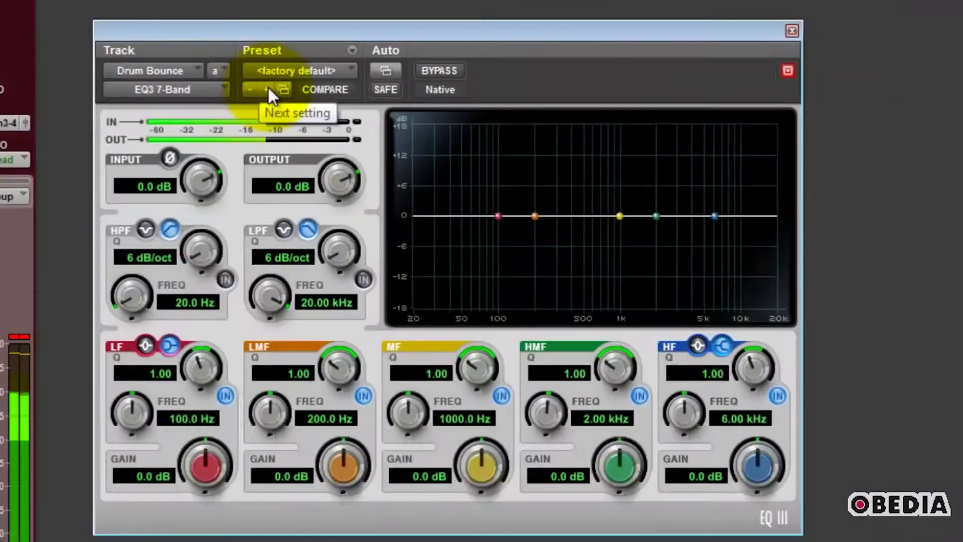
click(255, 153)
click(267, 88)
click(267, 89)
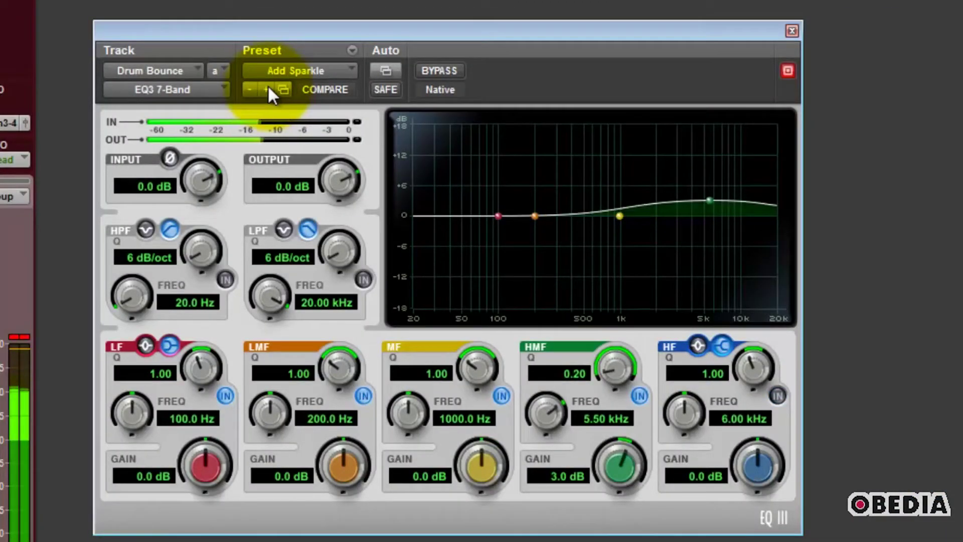
click(267, 88)
click(268, 88)
click(268, 88)
click(267, 89)
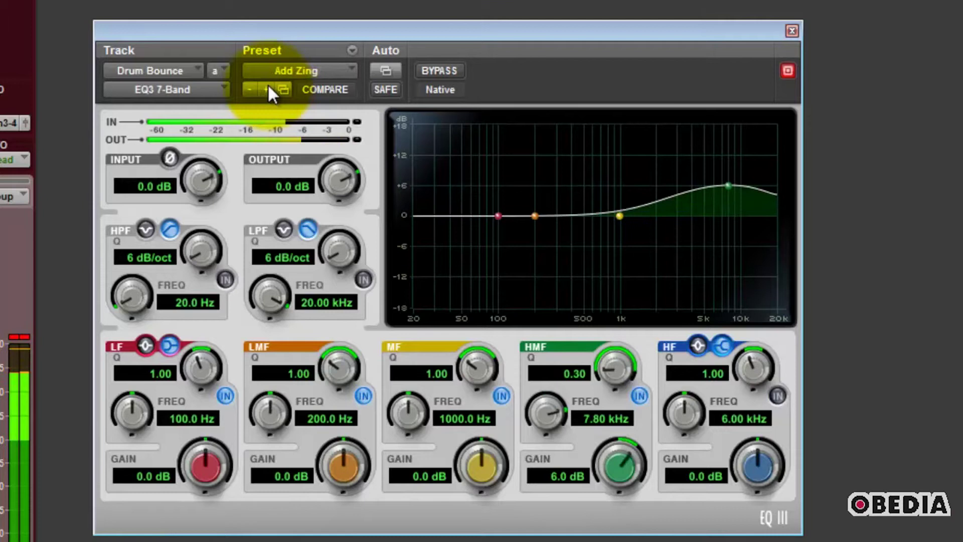
click(267, 89)
click(267, 88)
click(268, 88)
click(268, 88)
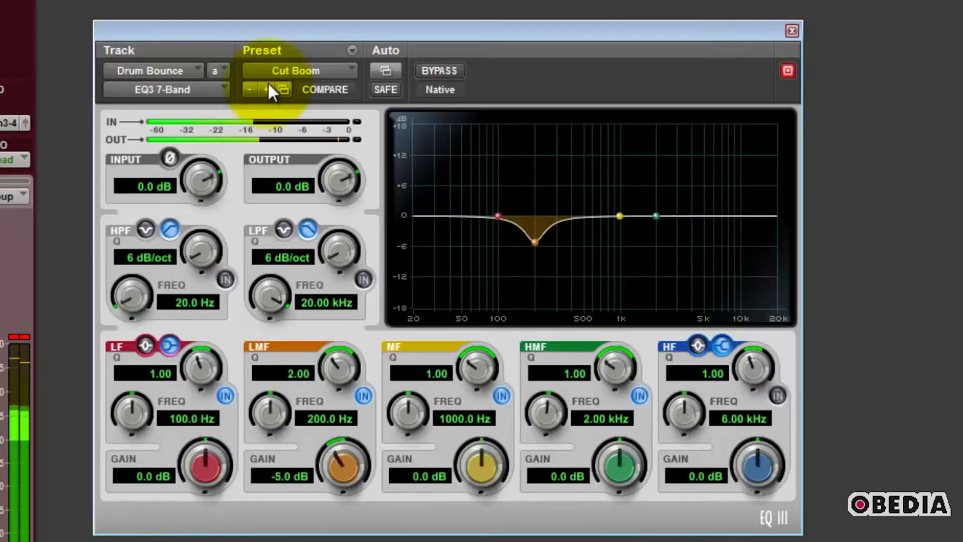
click(267, 89)
click(267, 88)
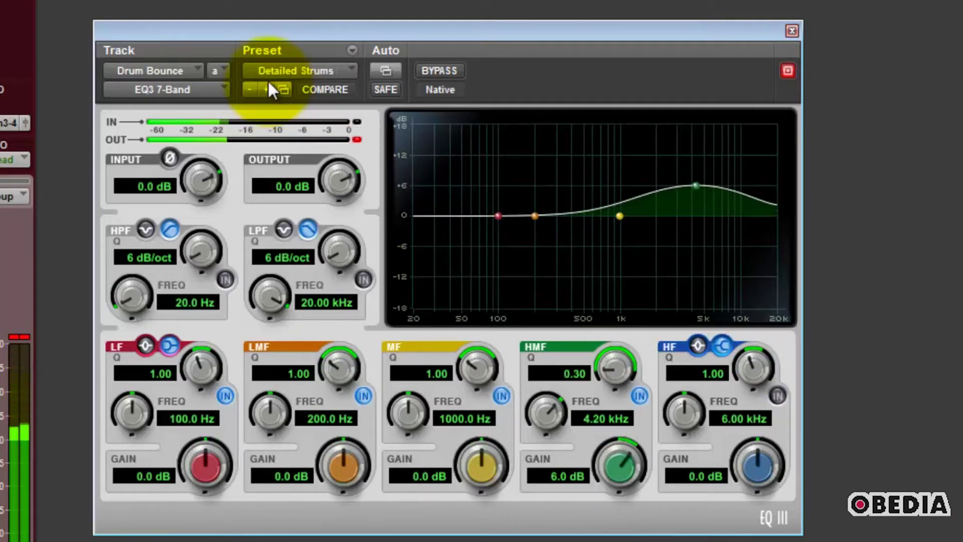
click(268, 88)
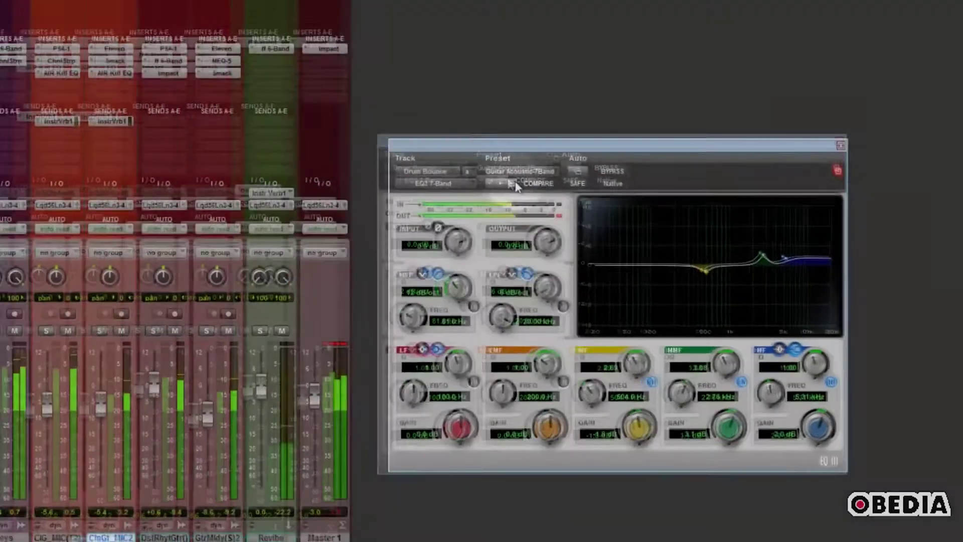
In the moved-aside preset browser, audition Add Zing 2, Clean Up Muddy and Vintage-izer - 7 Band.
click(513, 183)
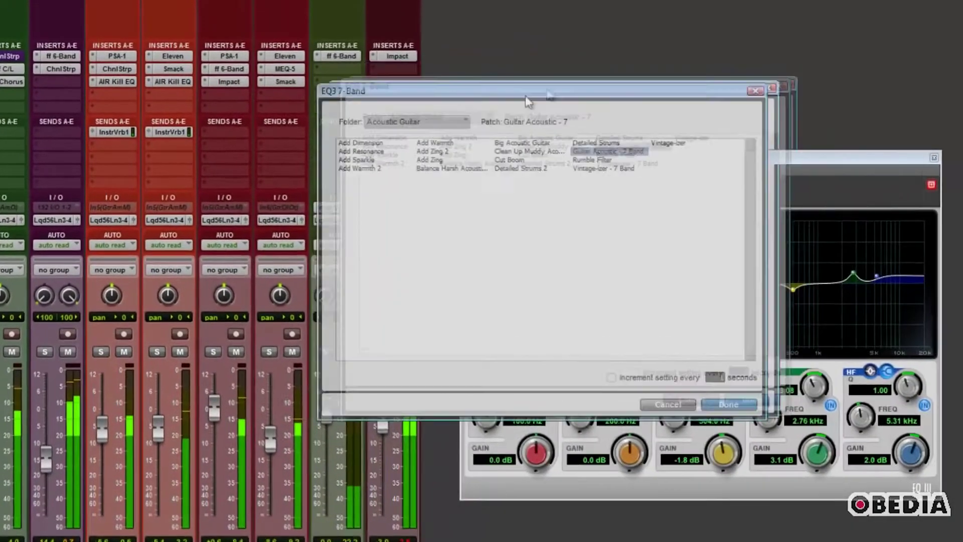
drag(525, 99, 216, 143)
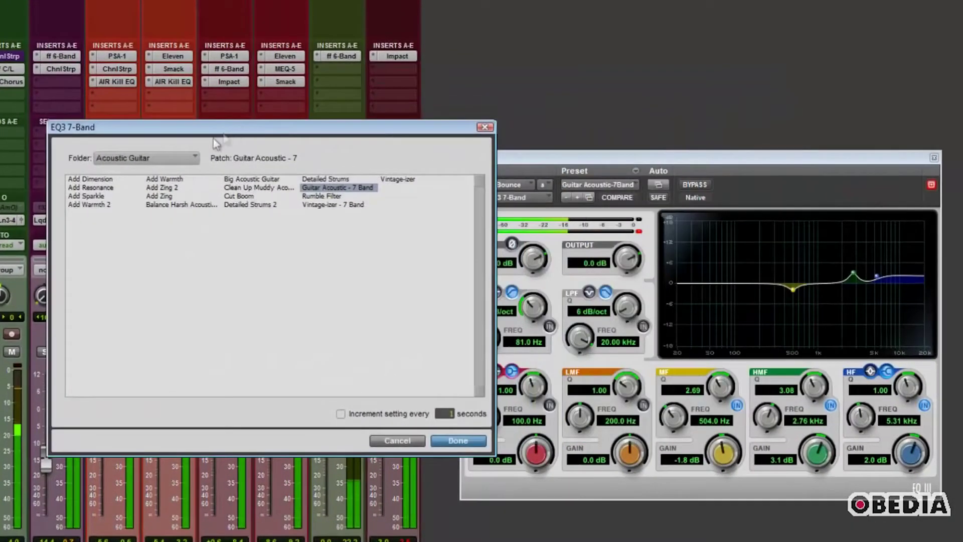
click(148, 187)
click(257, 188)
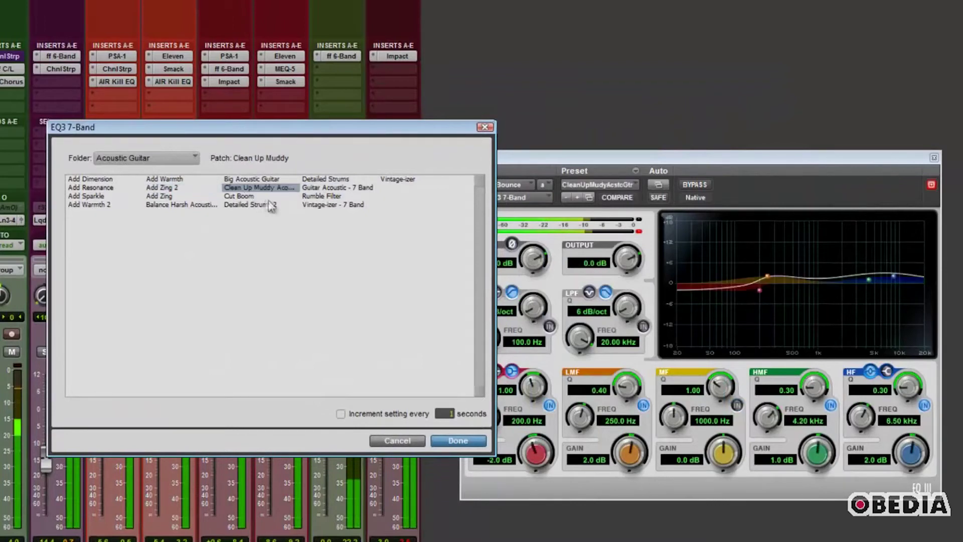
click(329, 206)
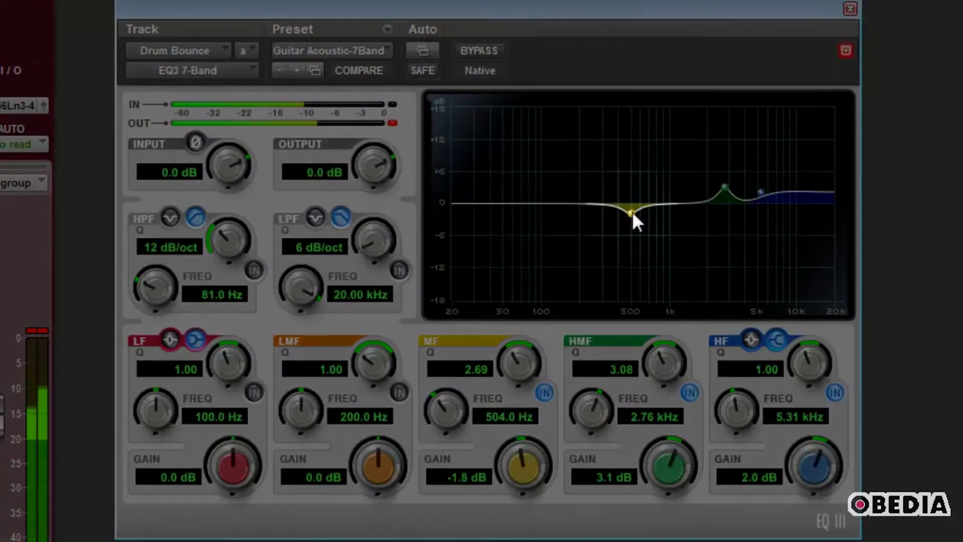
Cut the MF band to -16.8 dB near 385 Hz and toggle Compare against the saved preset.
drag(632, 212, 616, 295)
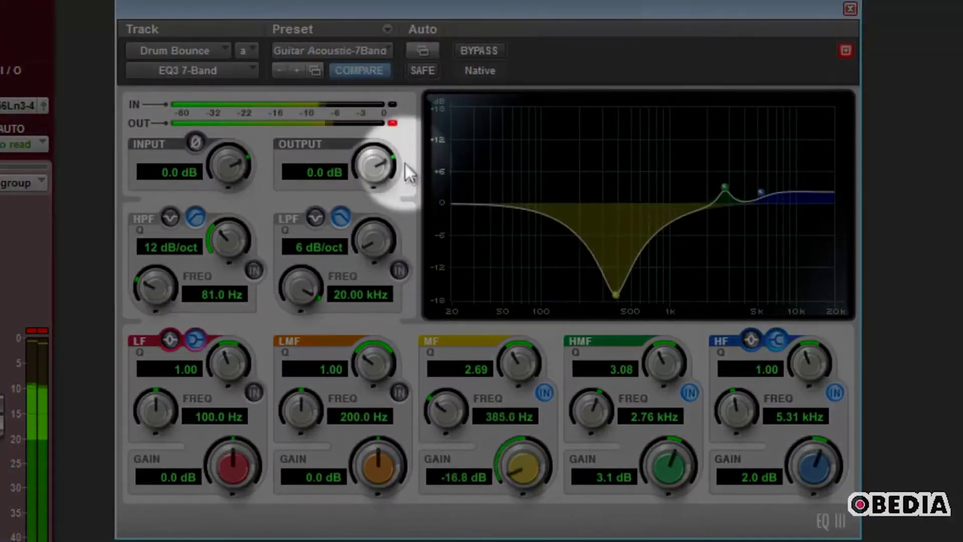
click(354, 71)
click(354, 69)
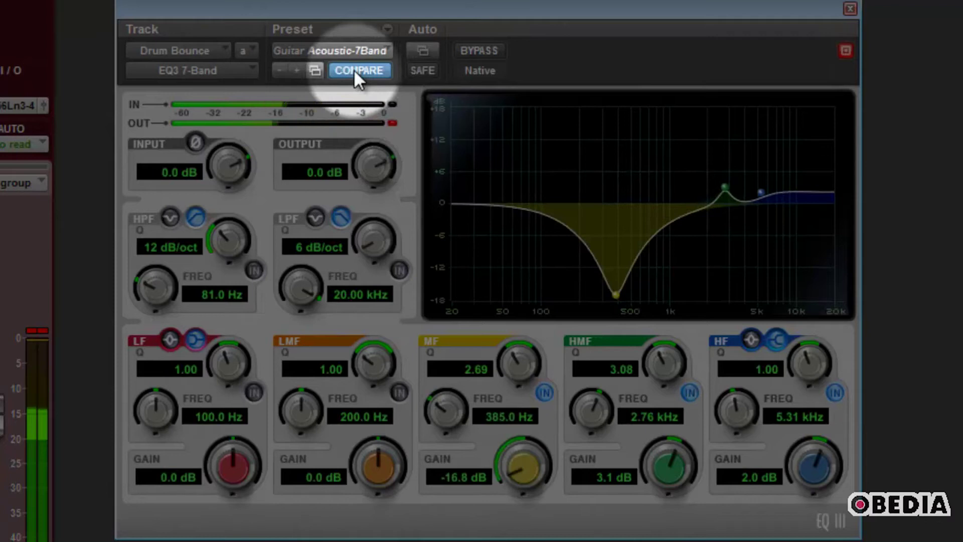
click(354, 69)
click(353, 69)
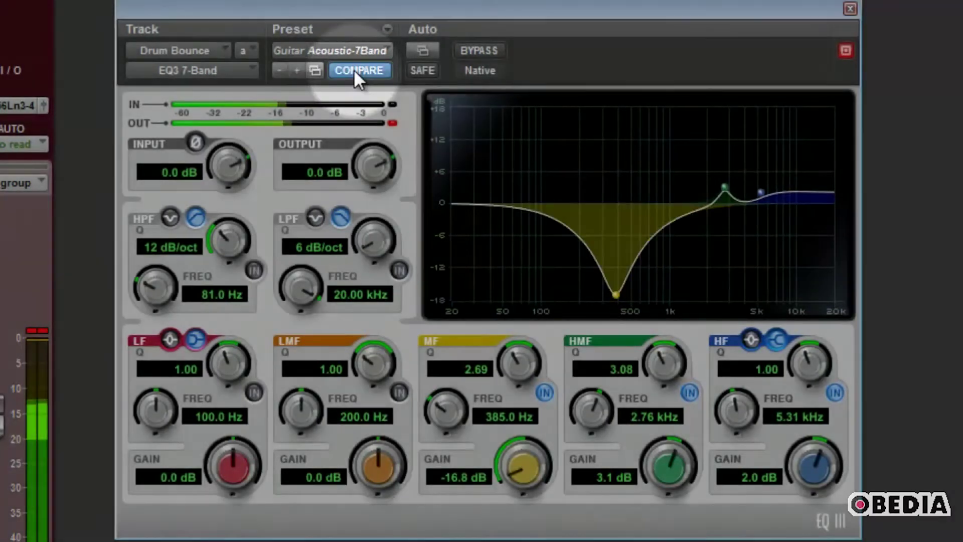
click(353, 69)
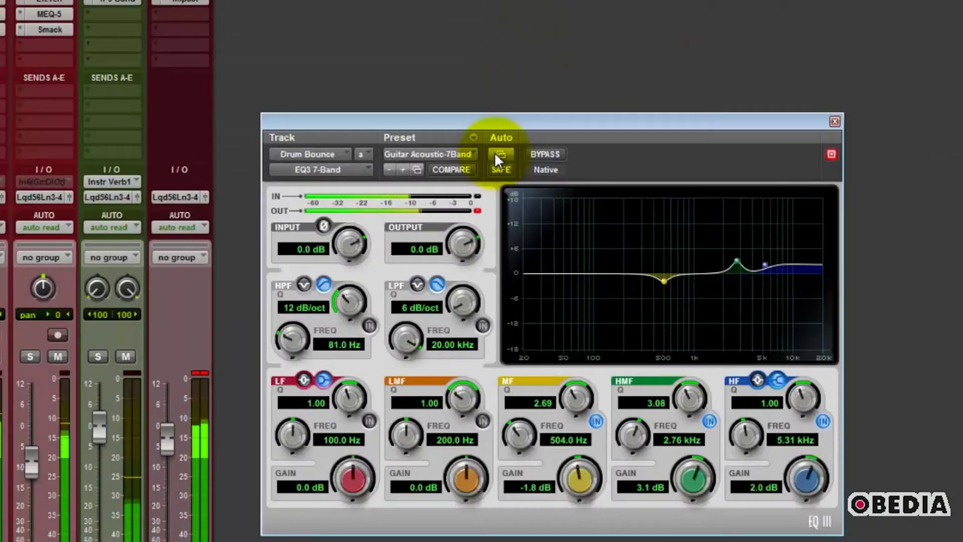
Add Low Band Freq to the automated parameters, then show the Edit window with Drum Bounce's view options.
click(499, 155)
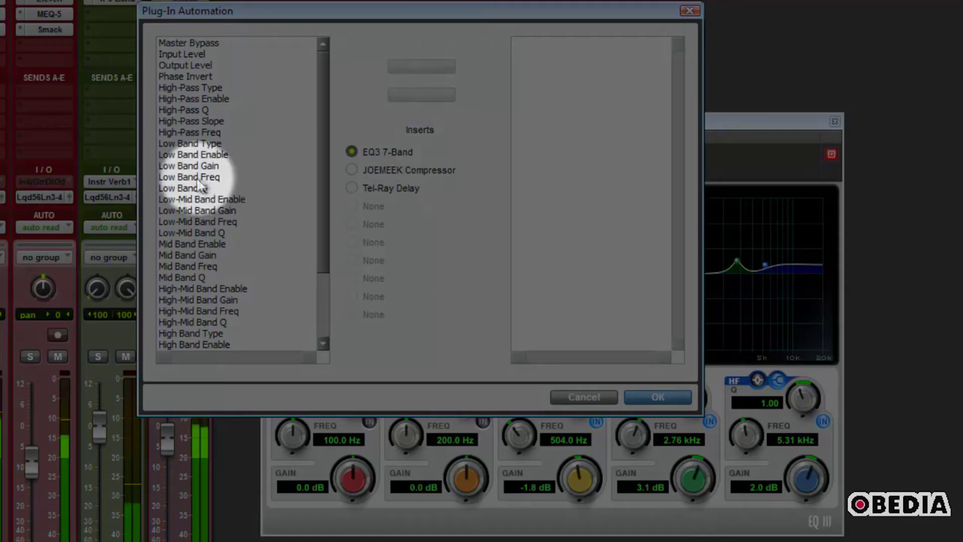
click(198, 176)
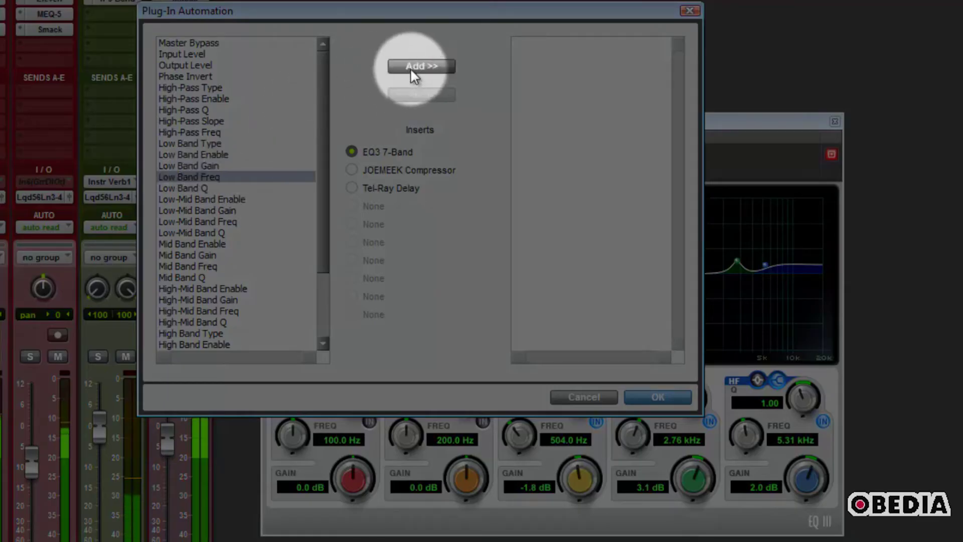
click(410, 68)
click(646, 396)
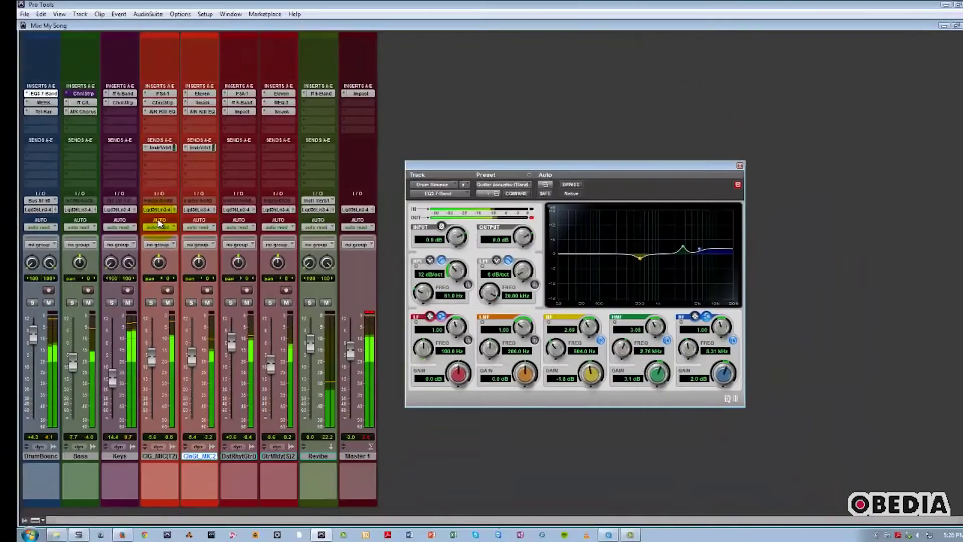
key(ctrl+=)
click(49, 150)
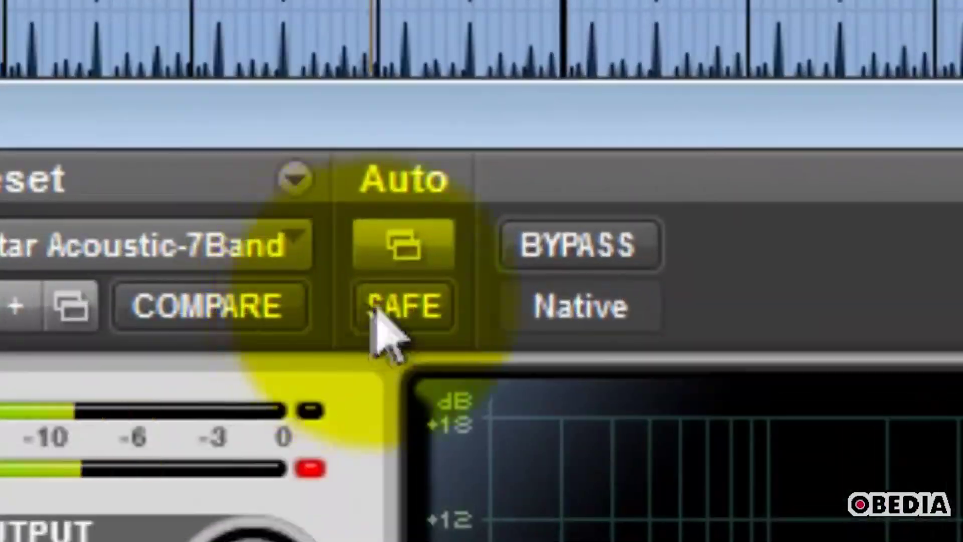
Turn on automation Safe, toggle Bypass on and off, and drag the mid band to -9.5 dB at 518.6 Hz.
click(394, 304)
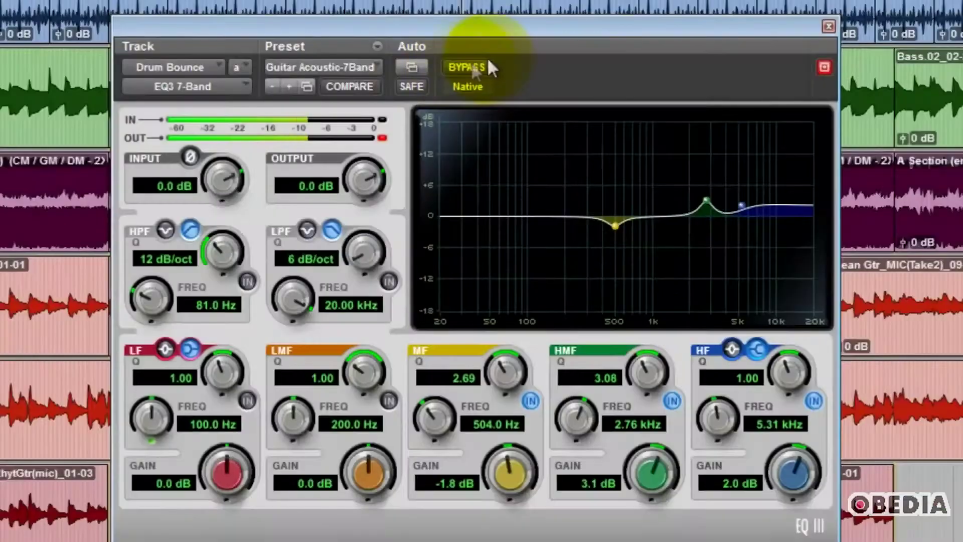
click(537, 134)
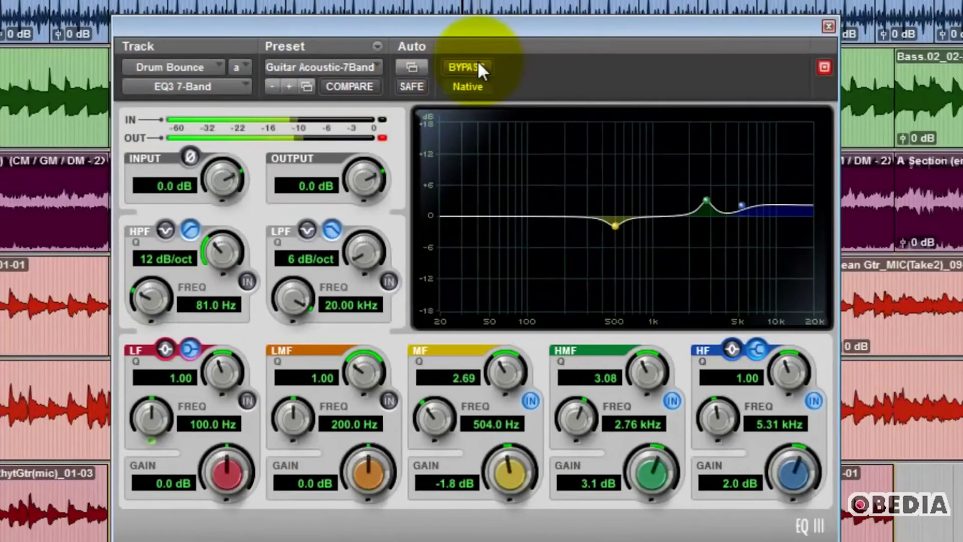
click(478, 62)
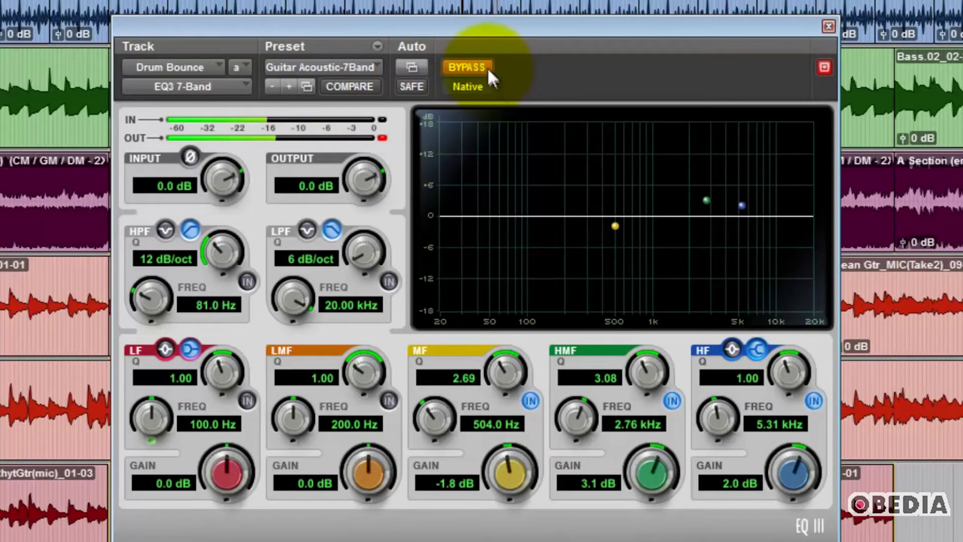
click(486, 69)
drag(615, 226, 613, 278)
Toggle the EQ bypass, then view Bass's AIR Chorus, Drum Bounce's EQ3, and the JoeMeek SC2 compressor.
click(455, 61)
click(455, 61)
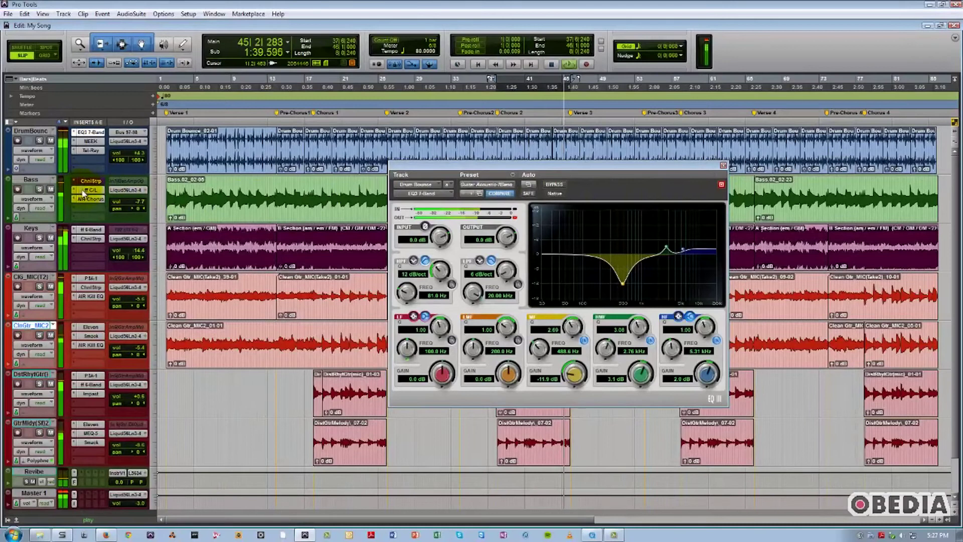
click(86, 190)
click(87, 199)
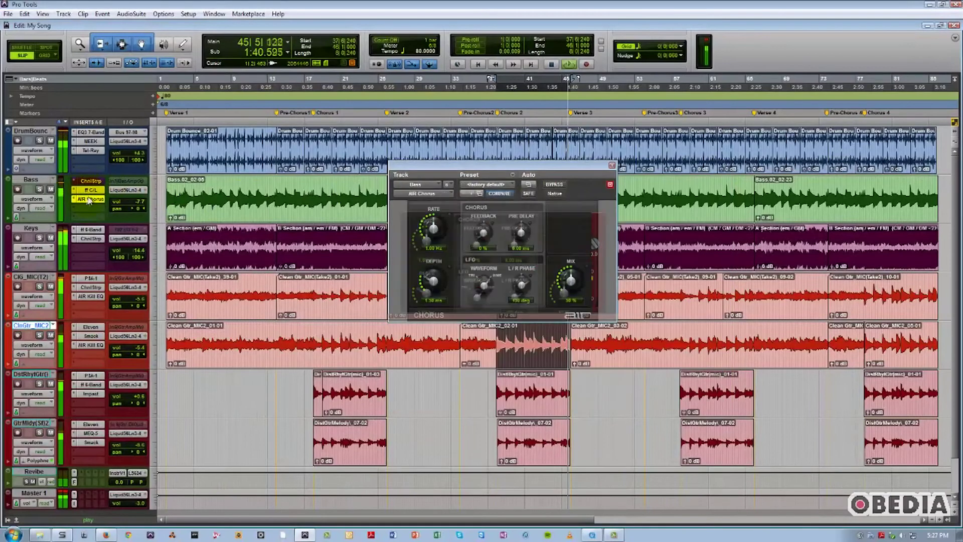
click(90, 133)
click(88, 140)
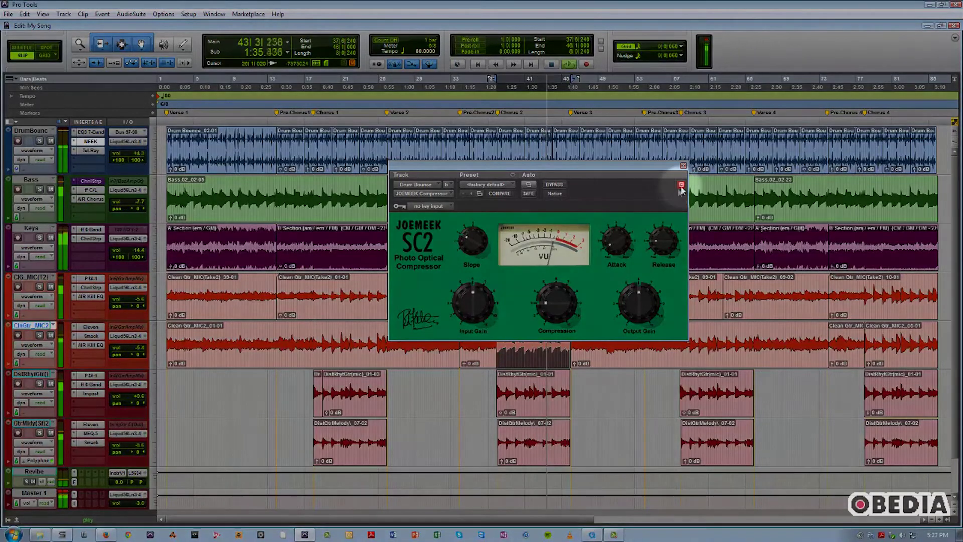
Deactivate Target, then open Drum Bounce's EQ3 and Keys' Channel Strip in windows beside the JoeMeek SC2.
click(681, 186)
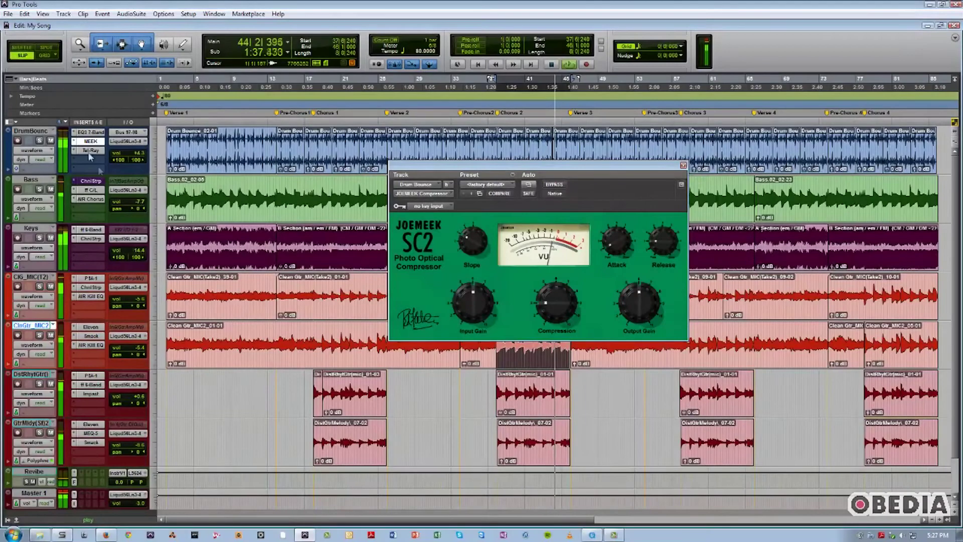
click(89, 132)
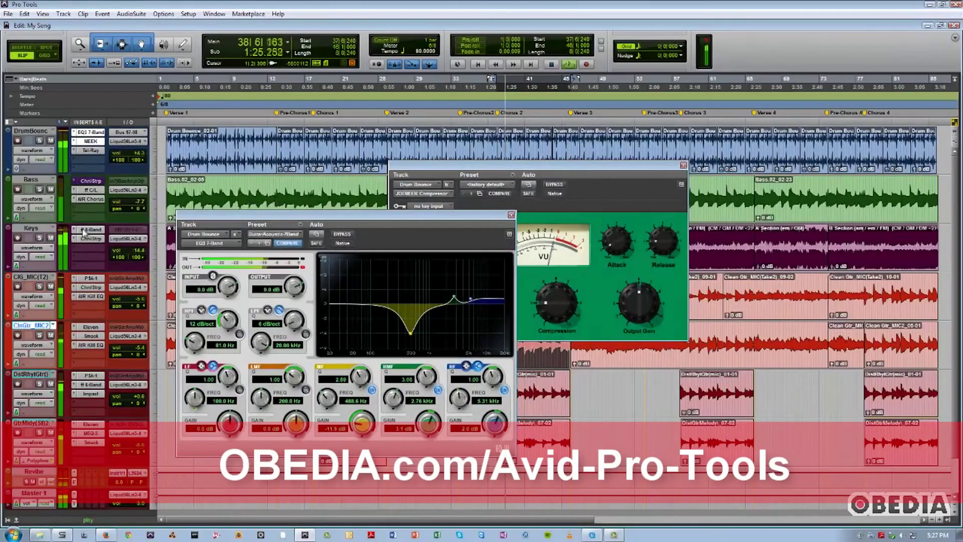
click(88, 239)
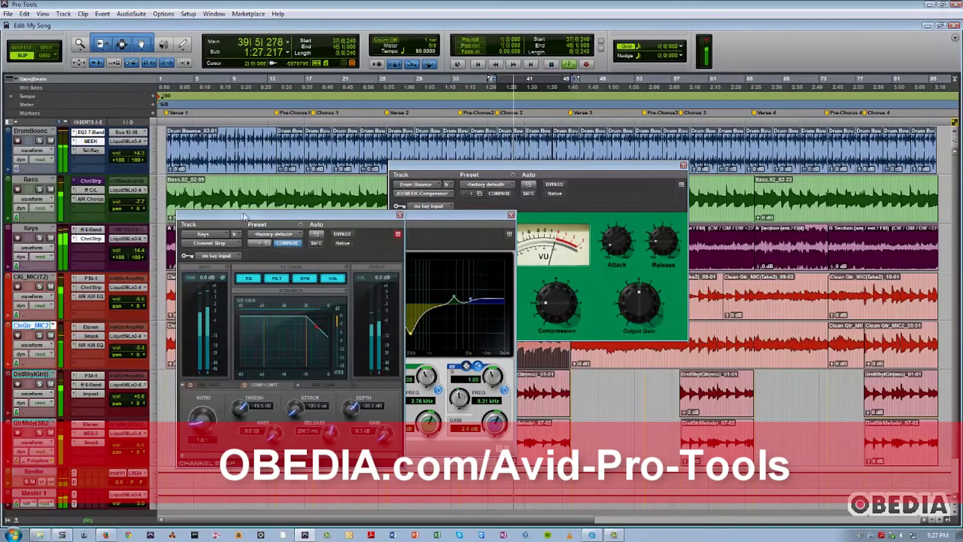
drag(309, 221, 437, 244)
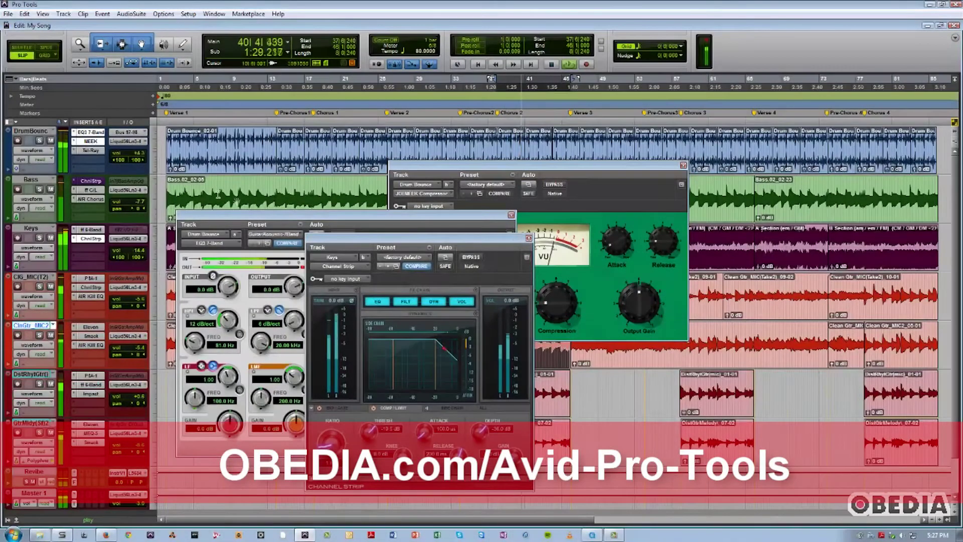